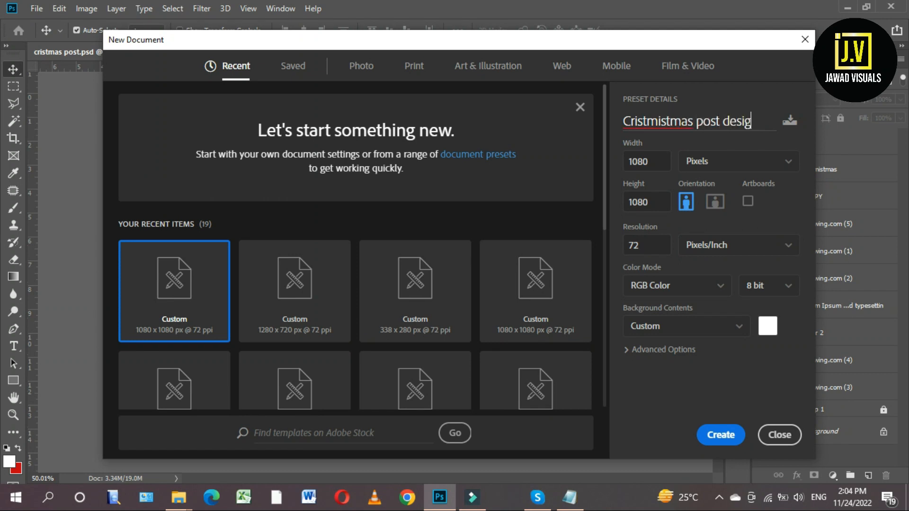
Create a 1080 × 1080 pixel RGB document at 72 pixels/inch named Cristmistmas post design
key("Tab")
key("Tab")
key("Return")
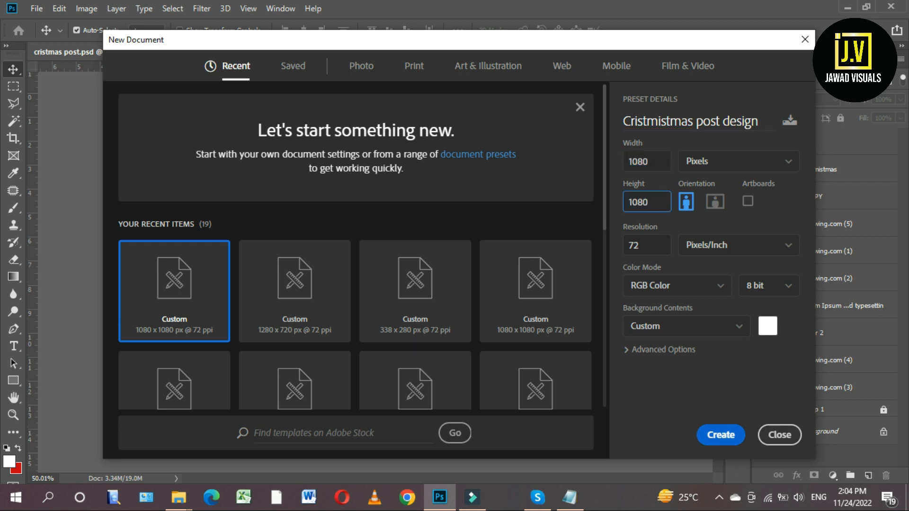
scroll(375, 272, "down", 1)
scroll(376, 273, "up", 2)
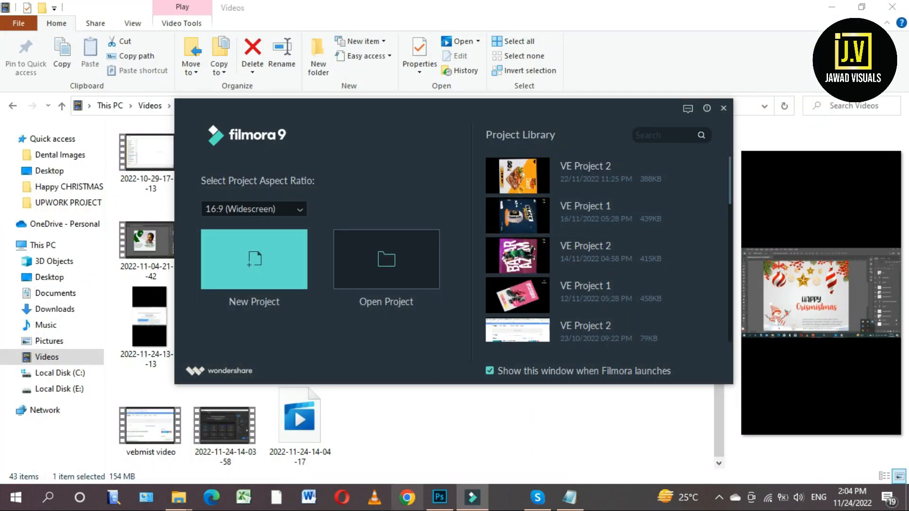
left_click(472, 497)
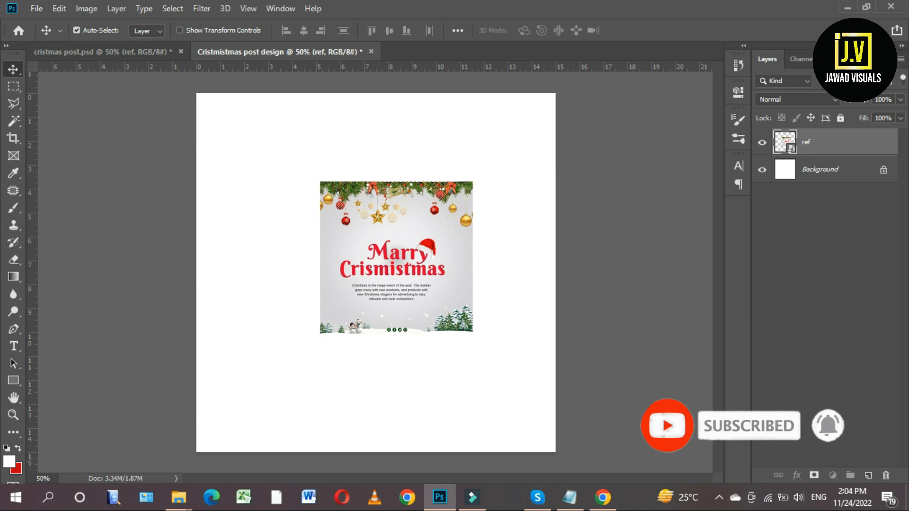
Add a light grey Solid Color fill layer directly above the Background layer
left_click(824, 169)
left_click(832, 474)
left_click(814, 239)
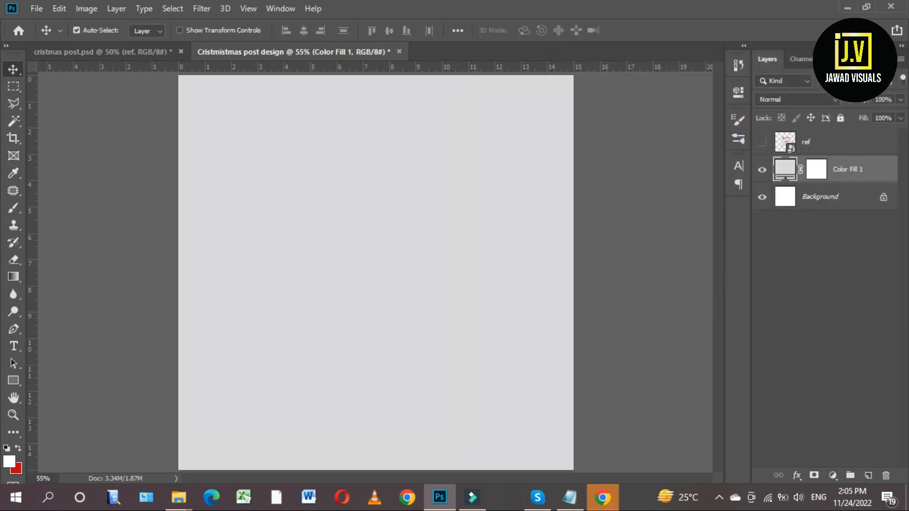
On a new layer, paint one soft 1100 px brush dab in f7f7f9 at the canvas centre
left_click(868, 475)
left_click(9, 462)
type("f7f7f9")
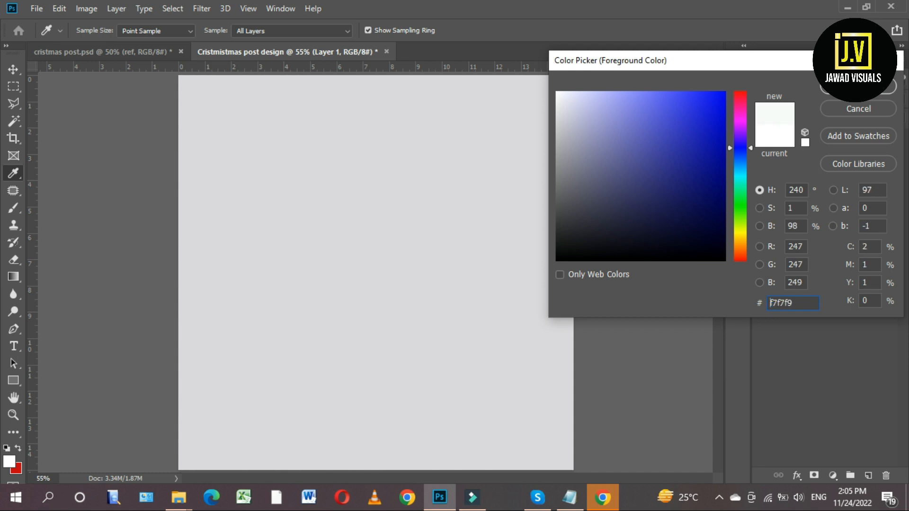
key("Return")
key("b")
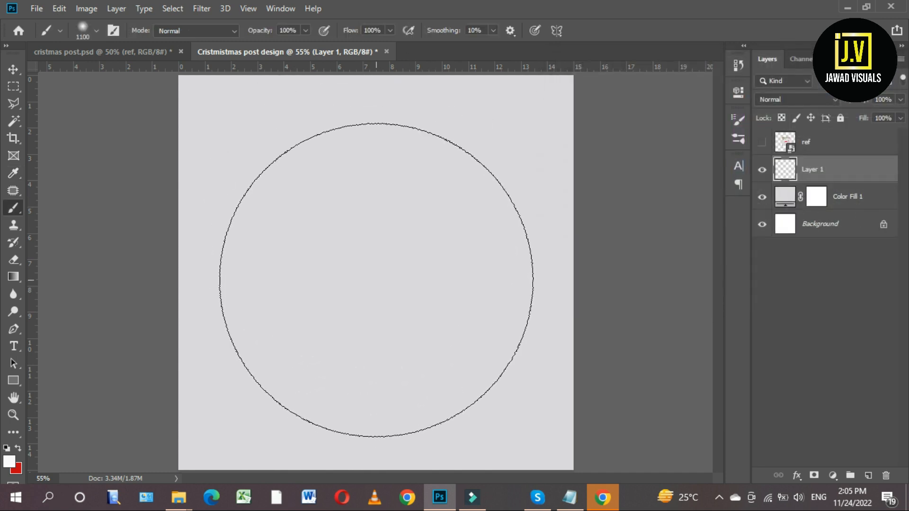
left_click(376, 284)
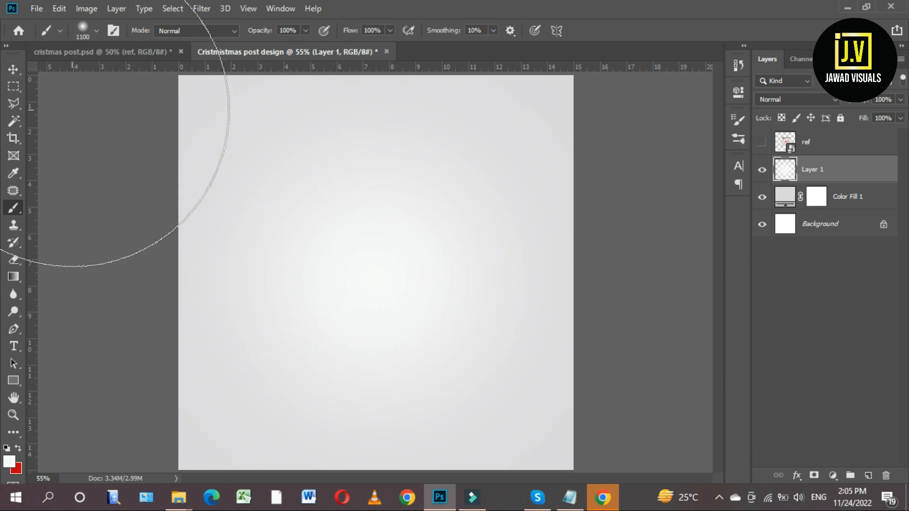
Group Layer 1 and the Color Fill layer together and name the group post
scroll(271, 208, "up", 1)
left_click(850, 197, "shift")
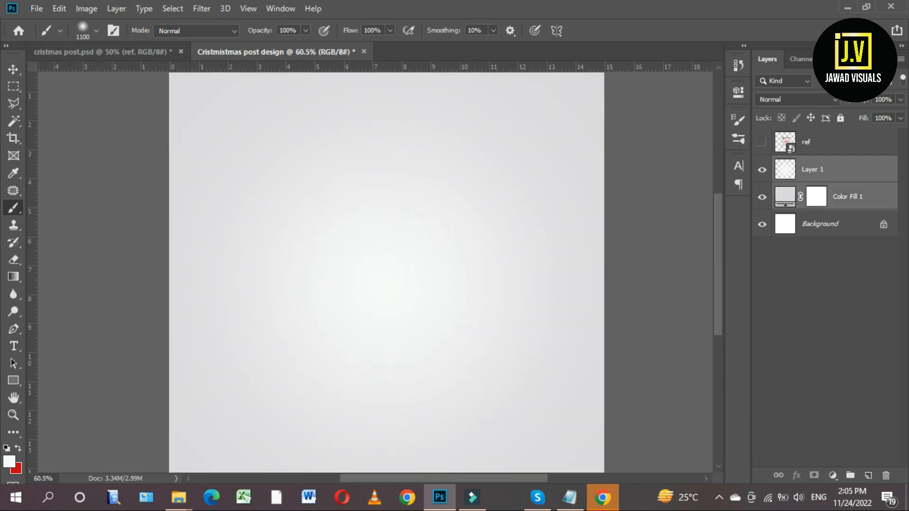
key("ctrl+g")
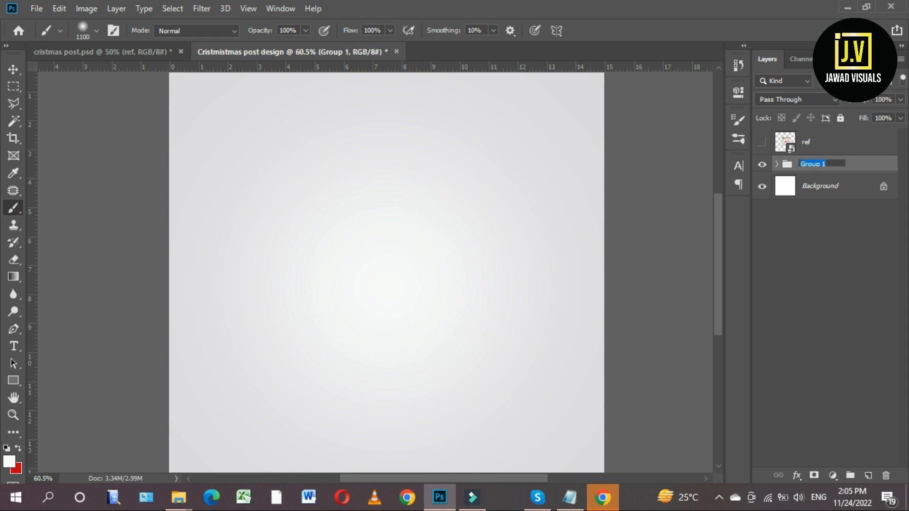
type("post")
key("Return")
scroll(342, 258, "down", 3)
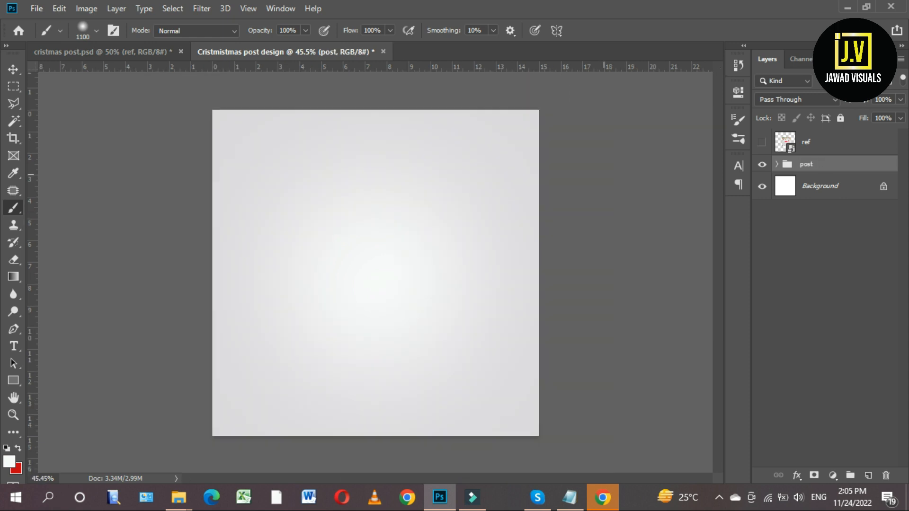
Switch to the desktop and open the folder Happy CHRISTMAS POST
key("v")
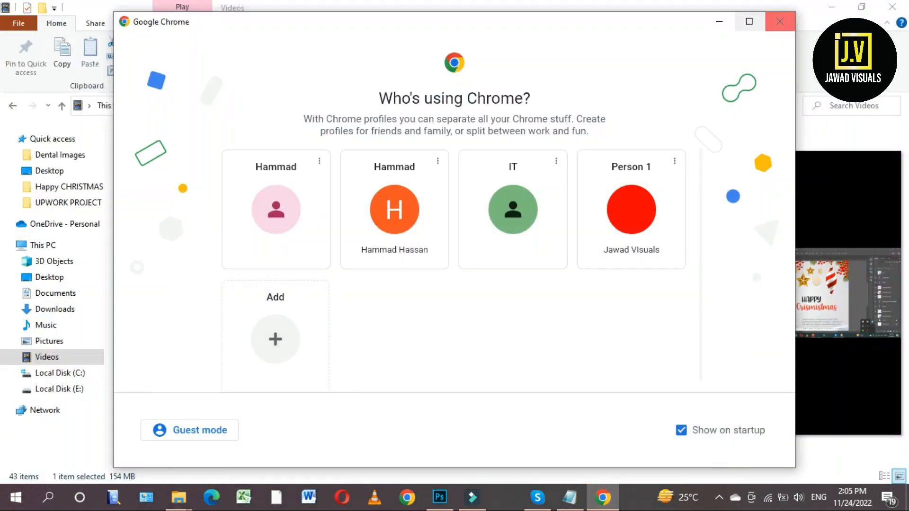
key("super+d")
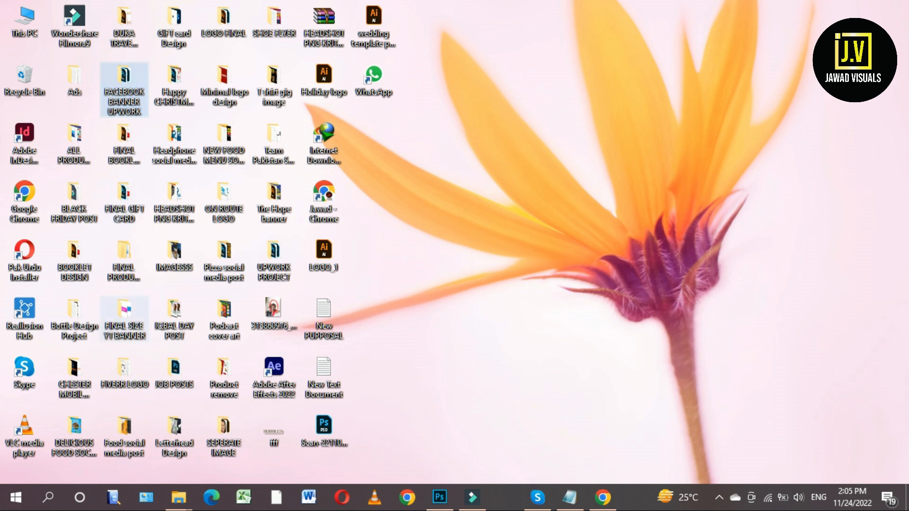
key("Down")
key("h")
key("Return")
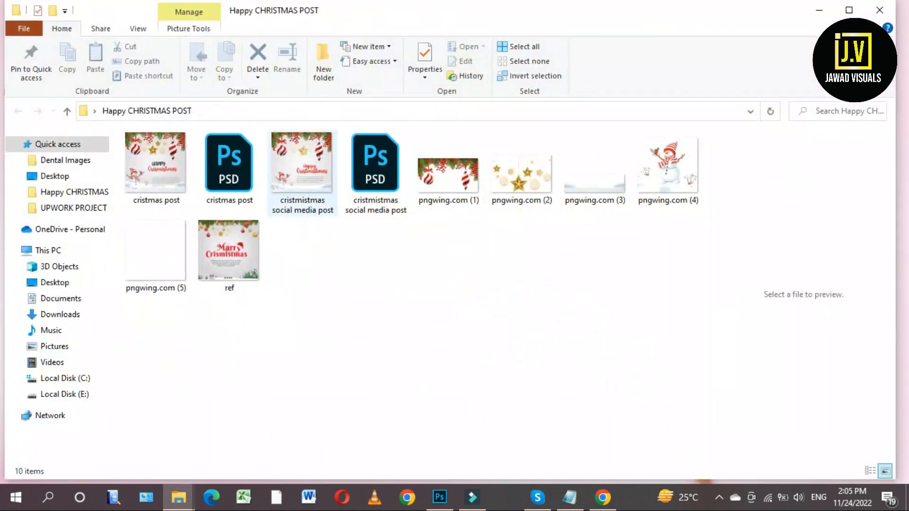
Place the garland image pngwing.com (1) from the folder at full canvas width and align it along the canvas's top edge
left_click(302, 170)
left_click_drag(447, 175, 406, 295)
left_click_drag(422, 186, 423, 116)
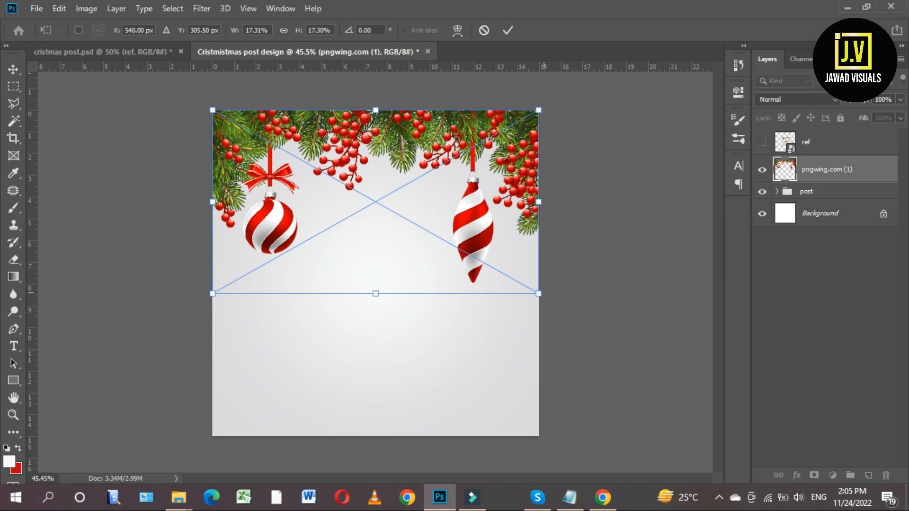
left_click_drag(435, 157, 435, 270)
key("Return")
scroll(430, 144, "up", 4)
scroll(426, 246, "up", 1)
left_click_drag(423, 227, 423, 217)
scroll(423, 217, "down", 3)
scroll(421, 197, "up", 1)
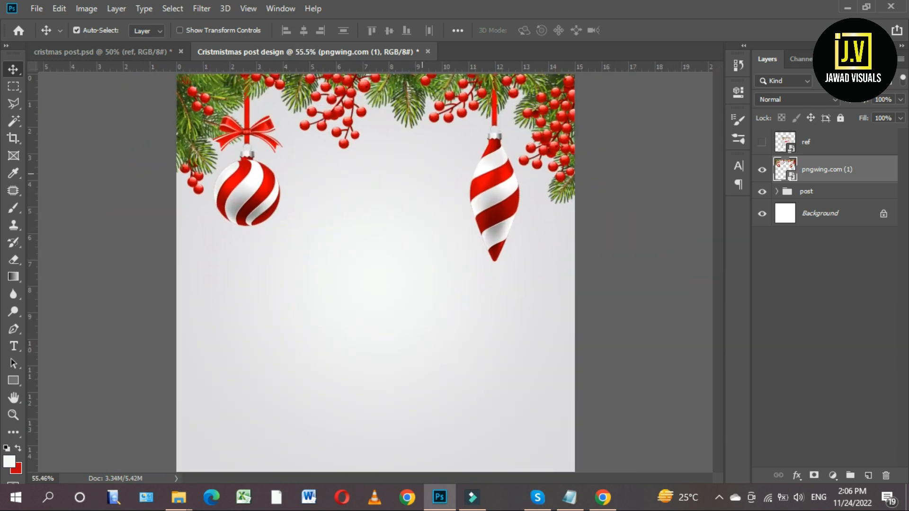
Save the document as Post design in Photoshop format in the Happy CHRISTMAS POST folder
left_click(36, 8)
left_click(47, 155)
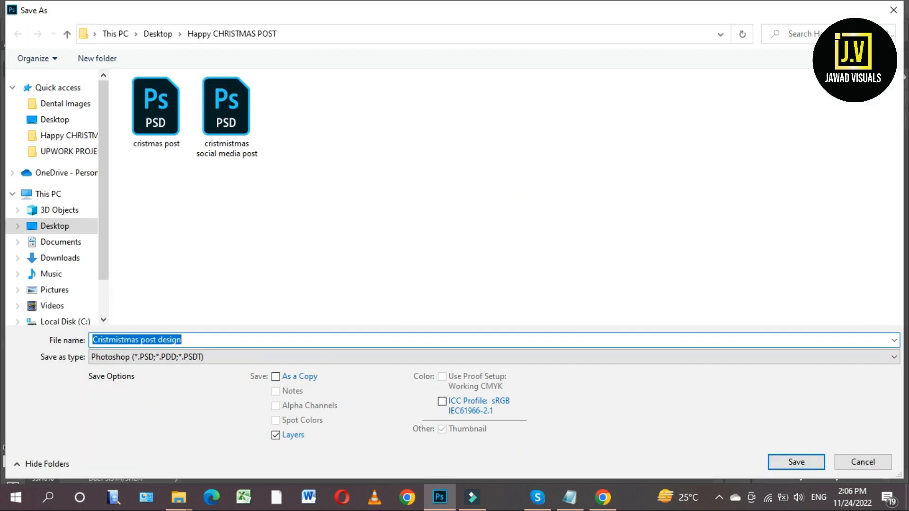
type("psot desi")
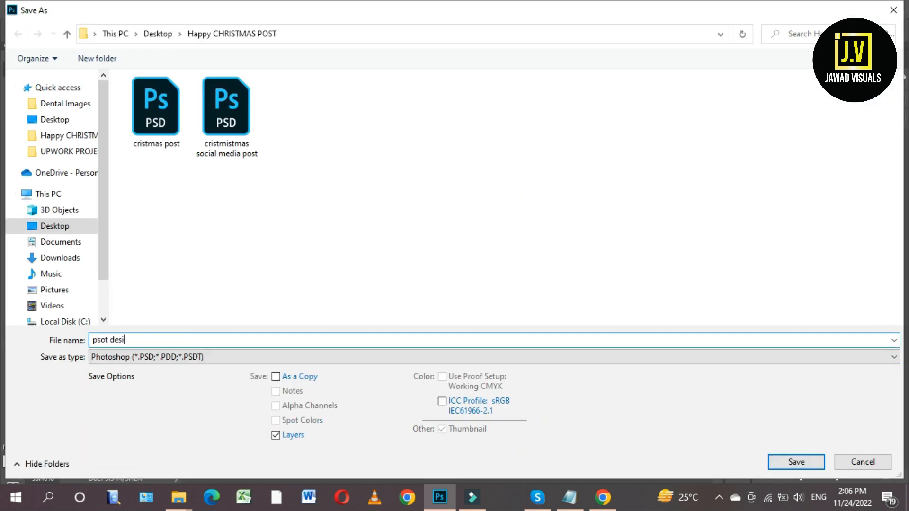
key("BackSpace")
key("BackSpace")
type("Post design")
key("Return")
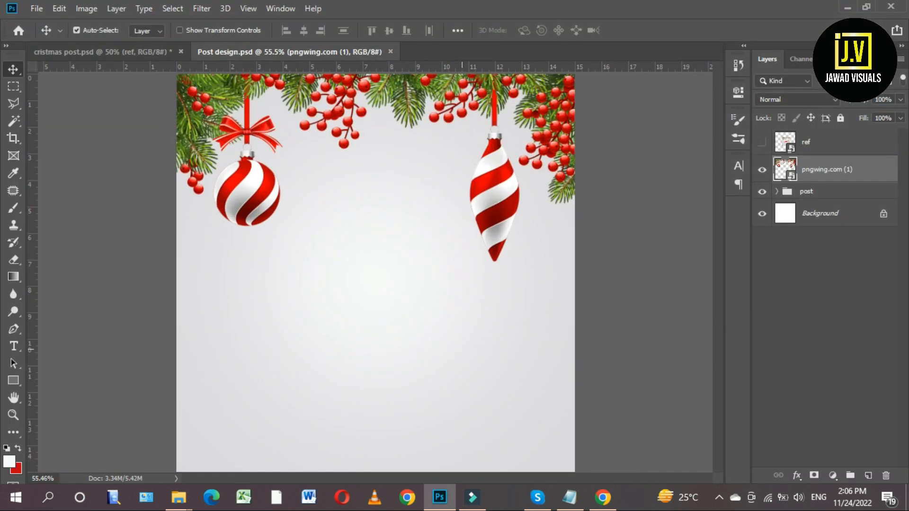
Fine-tune the vertical position of the garland layer against the canvas's top edge
scroll(462, 350, "up", 1)
left_click_drag(504, 185, 504, 202)
key("Up")
key("Up")
key("Up")
key("Up")
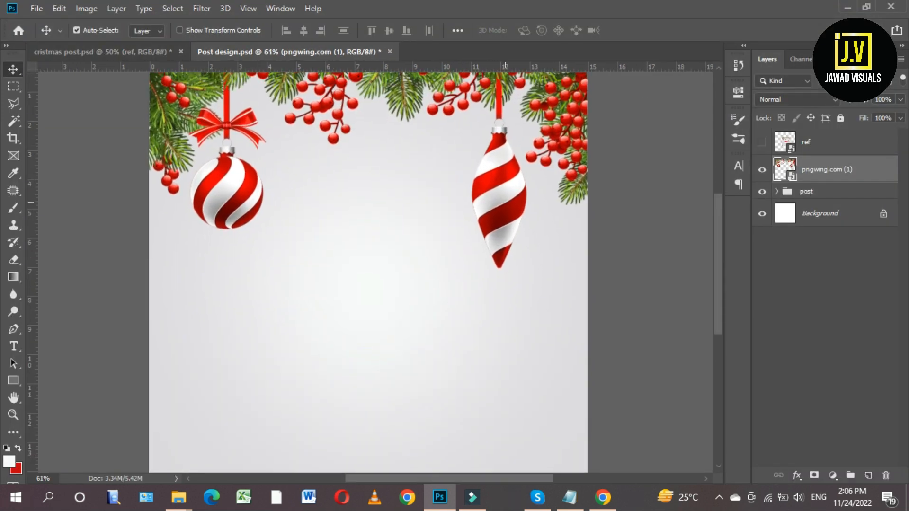
scroll(398, 244, "down", 3)
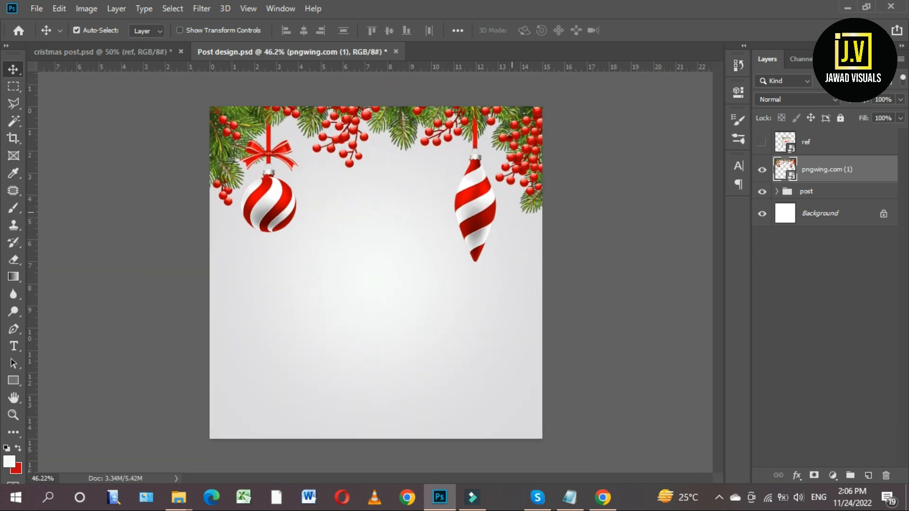
Place the snow ground image pngwing.com (3) from the folder and scale it to span the canvas's bottom edge
left_click(847, 6)
left_click(521, 175)
left_click(449, 175)
left_click(522, 175)
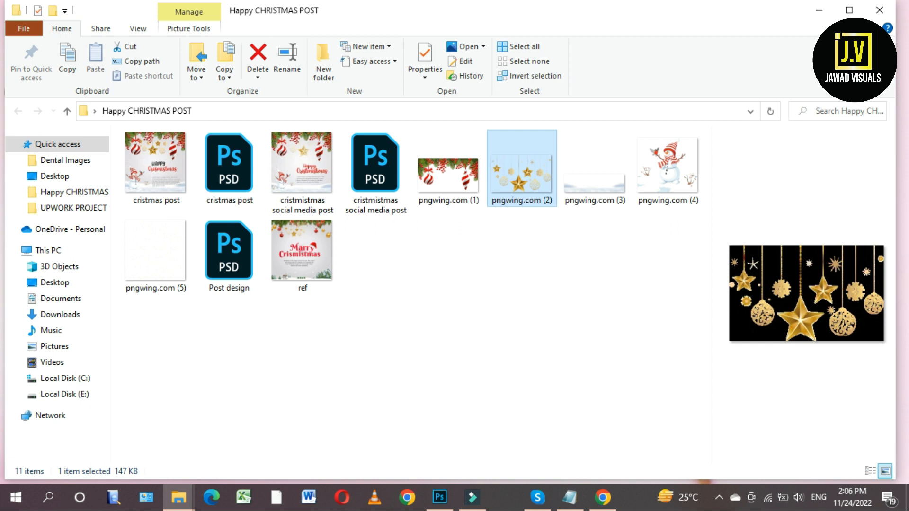
left_click_drag(522, 175, 414, 390)
left_click_drag(542, 337, 548, 335)
left_click_drag(210, 337, 199, 331)
key("Return")
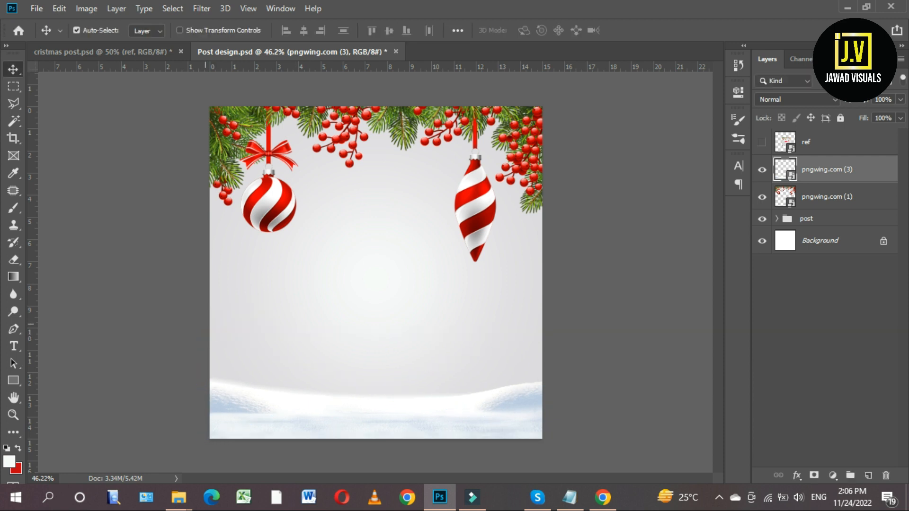
Apply an Exposure adjustment to the snow layer with exposure -0.08 and offset -0.0217
scroll(435, 331, "up", 4)
scroll(435, 332, "down", 4)
left_click(506, 351)
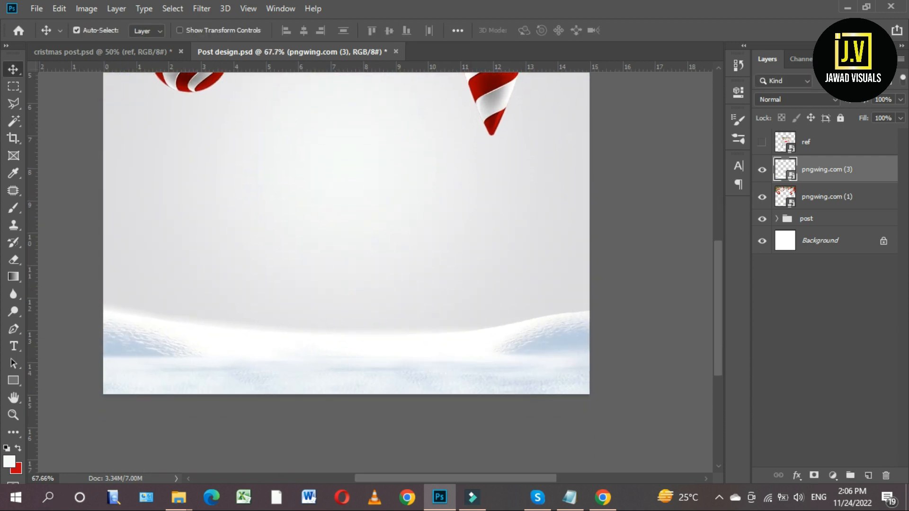
left_click(86, 8)
mouse_move(132, 43)
left_click(242, 81)
left_click_drag(412, 168, 413, 168)
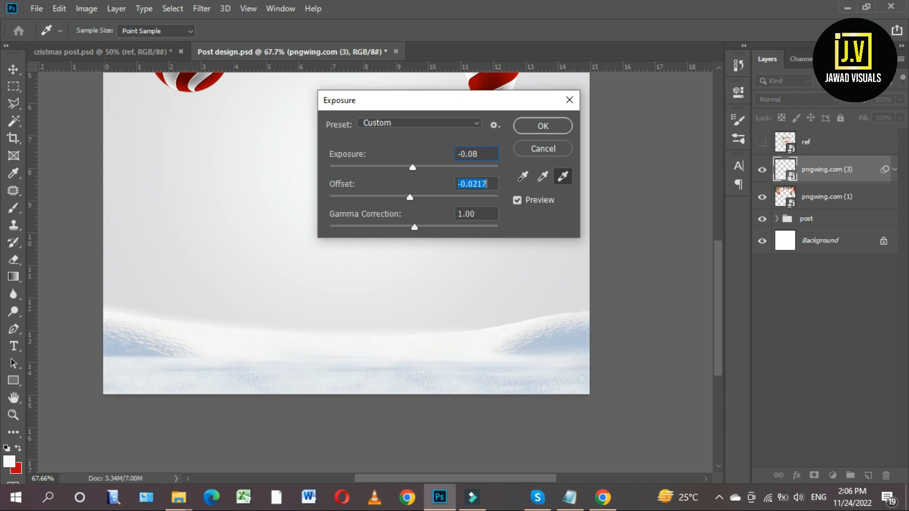
left_click(543, 126)
scroll(528, 211, "down", 2)
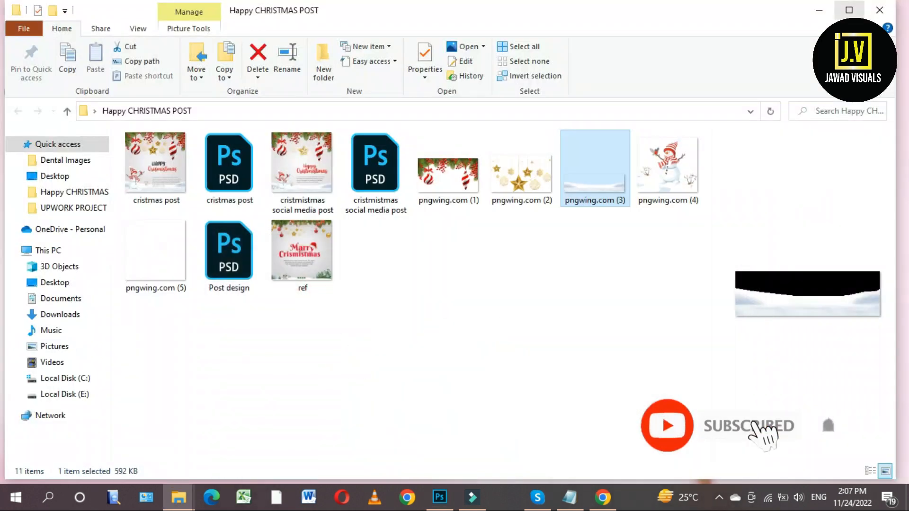
Place the gold ornaments image pngwing.com (2) below the branches and stack its layer beneath the garland layer
left_click(448, 177)
left_click_drag(522, 179, 394, 177)
scroll(394, 177, "up", 1)
left_click_drag(826, 170, 826, 241)
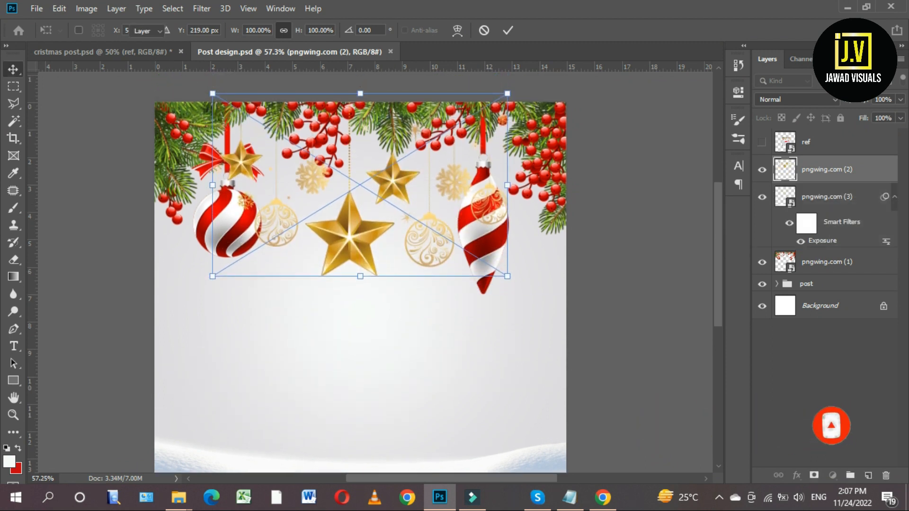
left_click_drag(354, 238, 360, 238)
left_click_drag(826, 235, 826, 271)
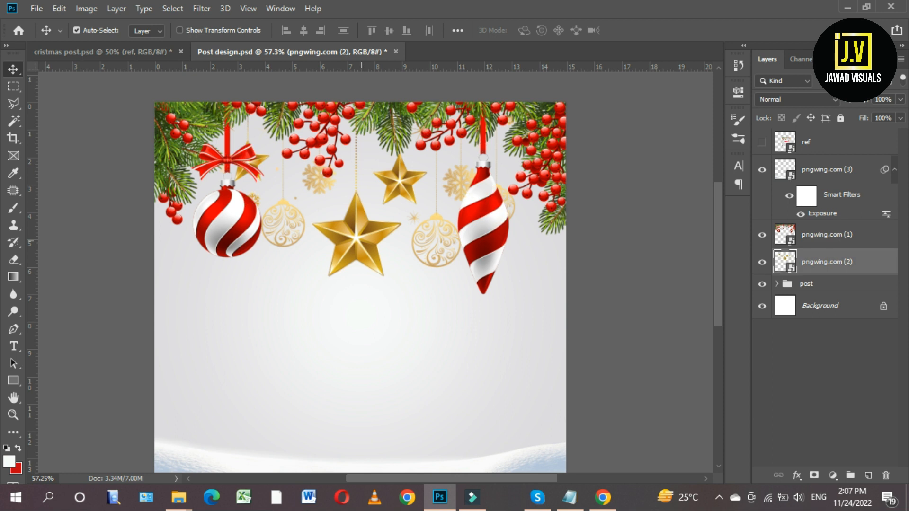
left_click_drag(370, 205, 370, 187)
Rasterize the gold ornaments layer and erase its leftmost star with the 175 px Eraser
key("e")
left_click(245, 129)
key("Return")
left_click(244, 127)
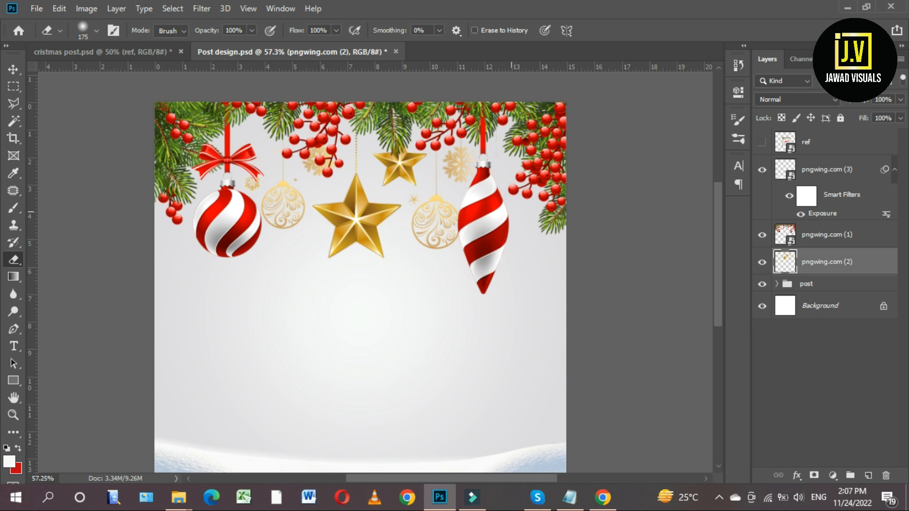
scroll(407, 175, "down", 6)
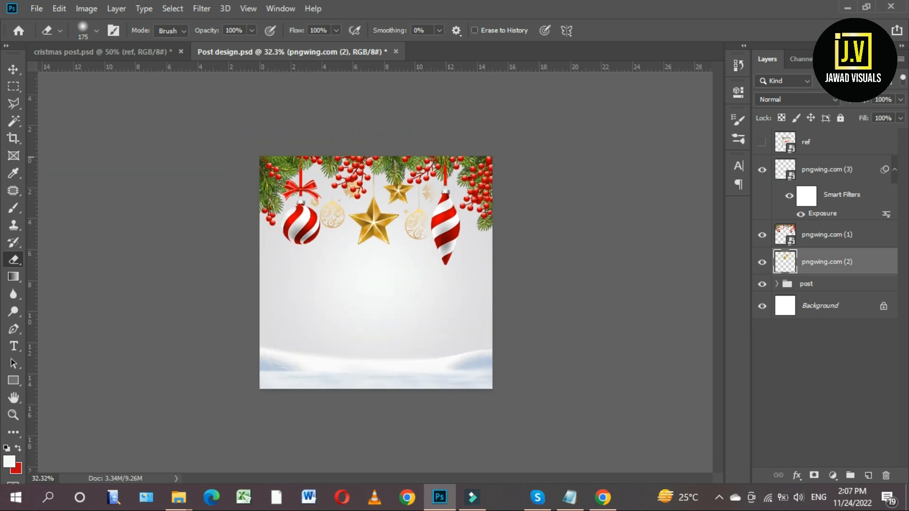
Move the gold ornaments slightly up toward the pine branches
scroll(398, 179, "up", 2)
key("v")
scroll(399, 179, "up", 6)
left_click_drag(383, 211, 382, 201)
Brighten the gold ornaments layer with a slightly raised Exposure adjustment
left_click(86, 9)
mouse_move(106, 44)
left_click(242, 81)
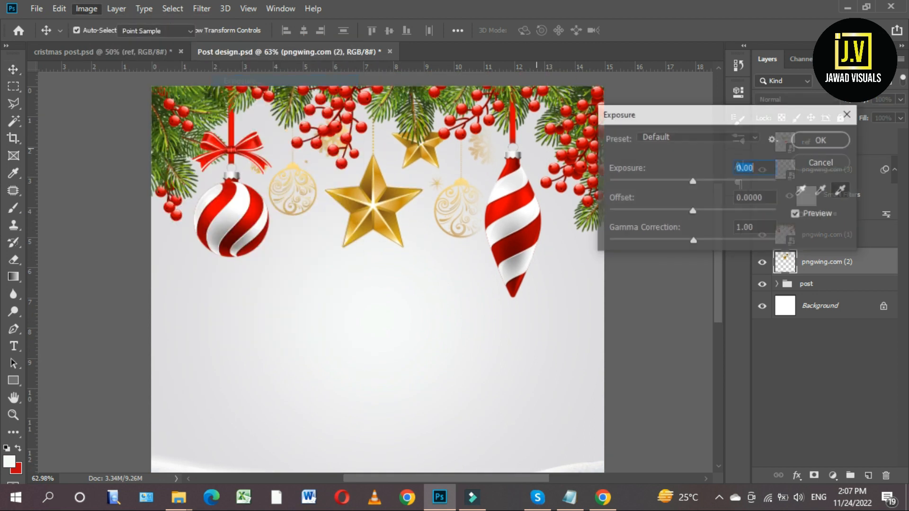
left_click_drag(692, 182, 695, 182)
left_click(821, 140)
scroll(373, 206, "down", 6)
scroll(373, 206, "up", 3)
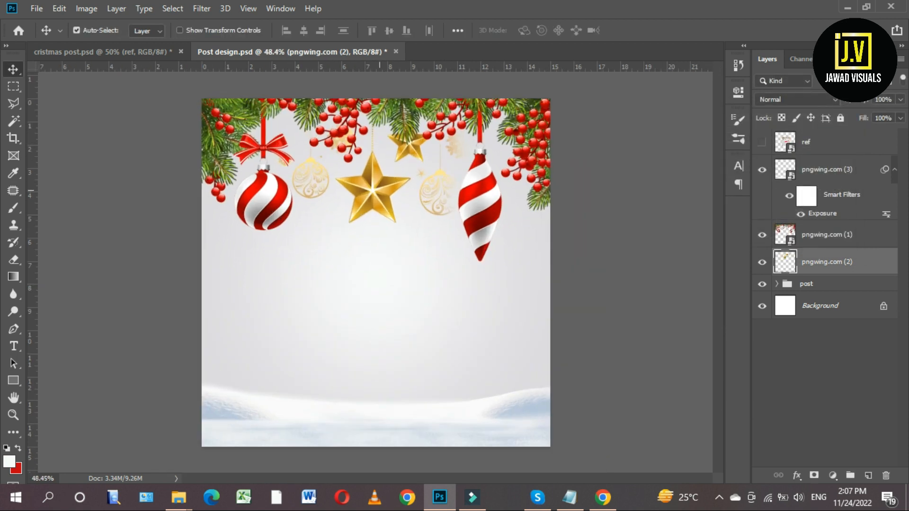
Fade the small gold star and the snowflakes near the branches with the soft 175 px Eraser
key("e")
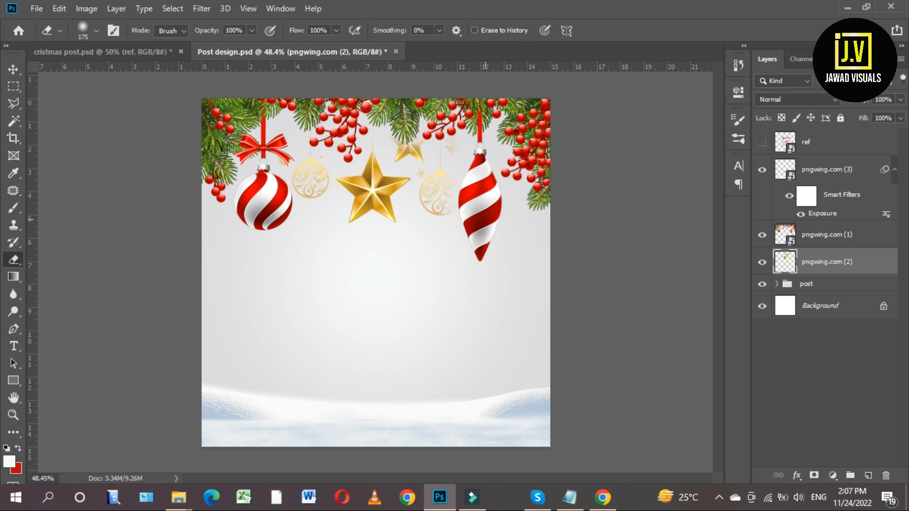
key("v")
scroll(352, 193, "up", 1)
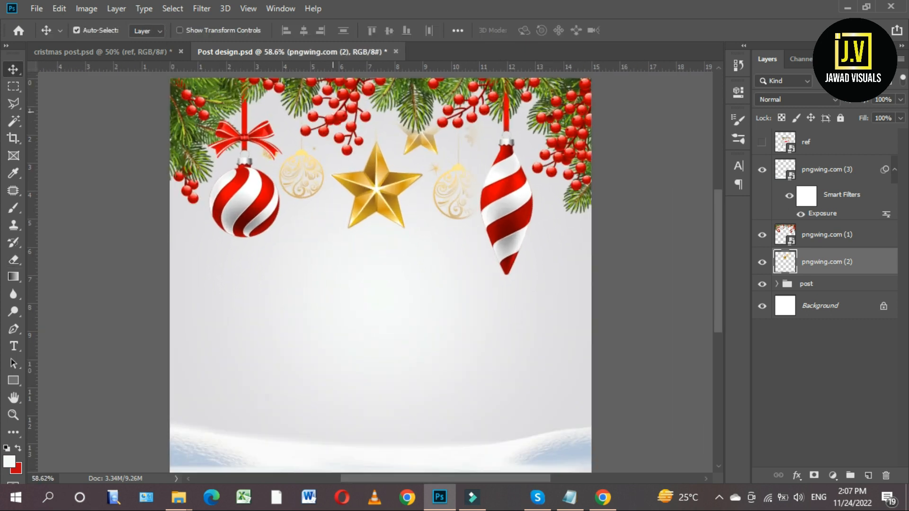
Place the snowman image pngwing.com (4) from the folder and flip it horizontally
left_click(847, 7)
left_click(595, 177)
left_click_drag(668, 168, 441, 284)
scroll(363, 238, "down", 2)
right_click(433, 153)
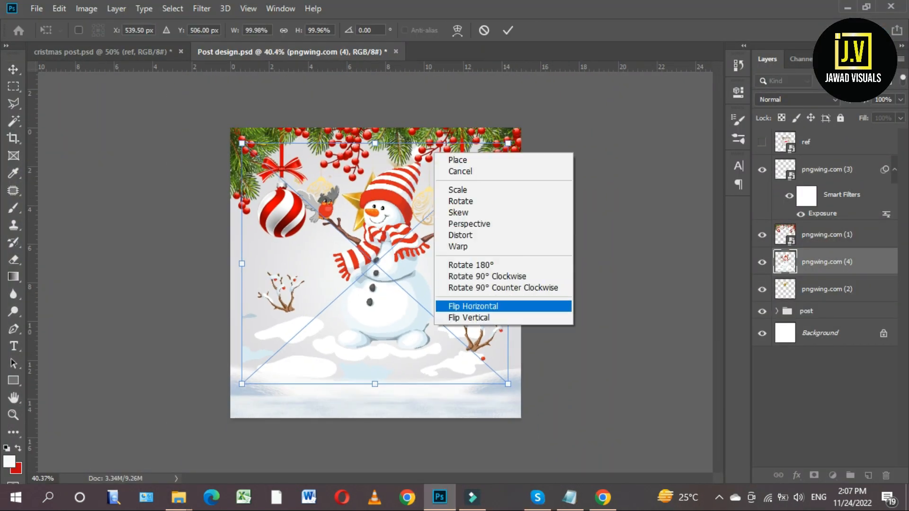
left_click(474, 306)
Shrink the snowman into the canvas's lower-left corner and bring its layer above the snow layer
left_click_drag(508, 143, 352, 280)
left_click_drag(831, 263, 831, 155)
left_click_drag(291, 323, 252, 377)
scroll(284, 351, "up", 4)
left_click(265, 377)
left_click_drag(254, 397, 243, 397)
Resize the snowman with Free Transform and stand it on the snow in the lower-left corner
key("ctrl+t")
left_click_drag(328, 318, 382, 268)
left_click_drag(265, 357, 256, 365)
left_click_drag(371, 277, 357, 290)
left_click_drag(250, 366, 249, 377)
left_click_drag(251, 342, 251, 335)
key("Return")
scroll(251, 367, "down", 1)
scroll(254, 369, "down", 3)
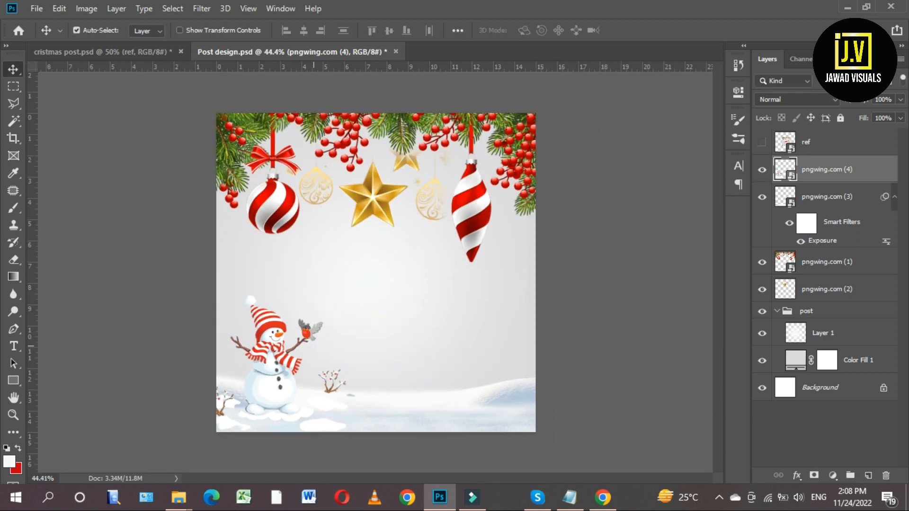
Rasterize the snowman layer and soften the edges of the snow around its base with the soft 175 px Eraser
scroll(264, 379, "up", 5)
left_click_drag(263, 380, 280, 270)
scroll(279, 270, "up", 2)
key("e")
left_click(259, 257)
key("Return")
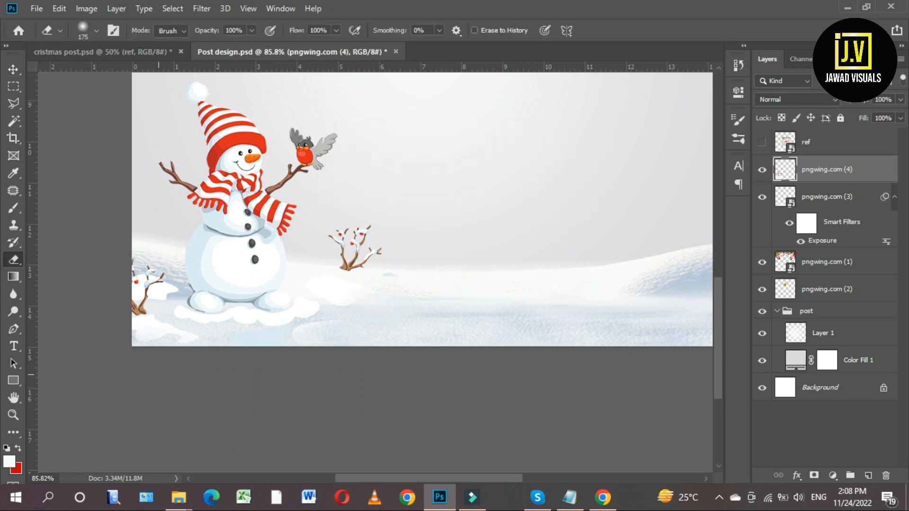
scroll(393, 199, "up", 2)
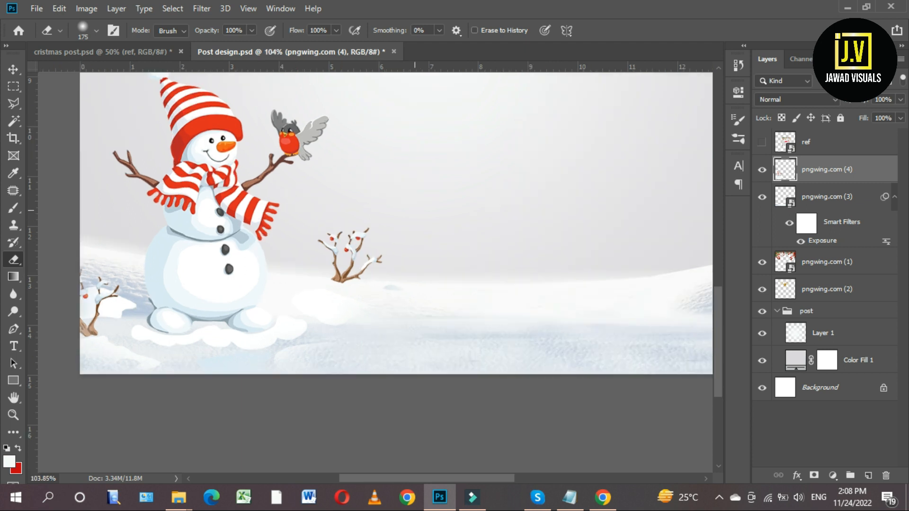
scroll(469, 244, "down", 1)
key("v")
scroll(425, 269, "down", 7)
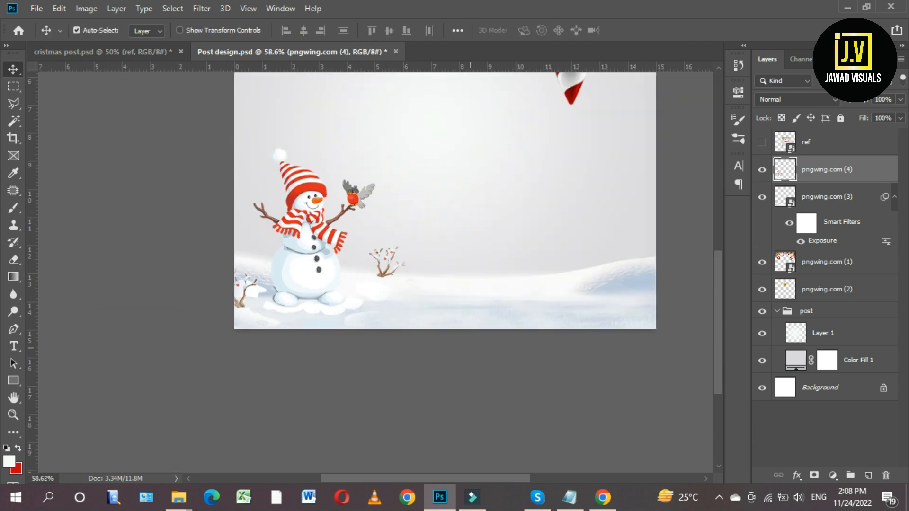
scroll(391, 284, "up", 4)
scroll(369, 300, "up", 1)
scroll(402, 284, "down", 1)
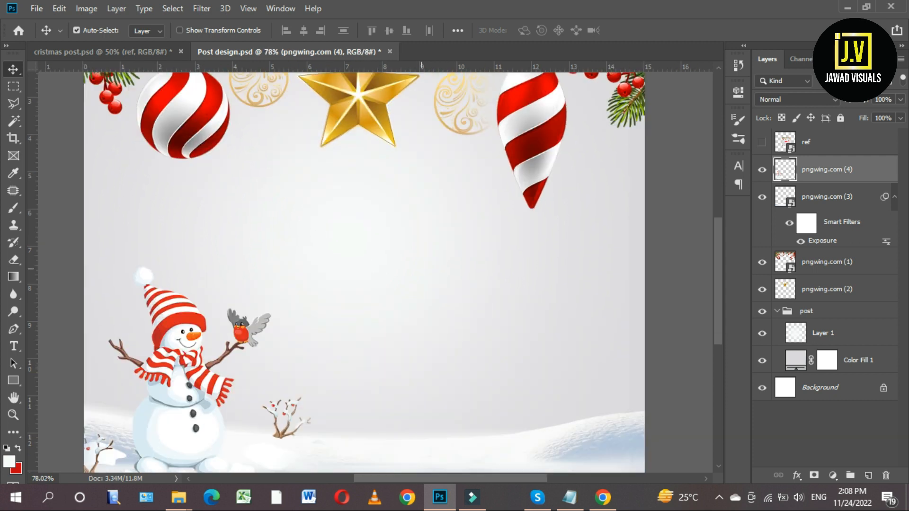
Place the falling-snow image pngwing.com (5) from the folder and shift it up to cover the canvas
left_click(847, 7)
left_click(587, 274)
left_click(594, 177)
left_click(521, 177)
left_click(376, 184)
left_click_drag(156, 256, 493, 374)
scroll(518, 384, "down", 7)
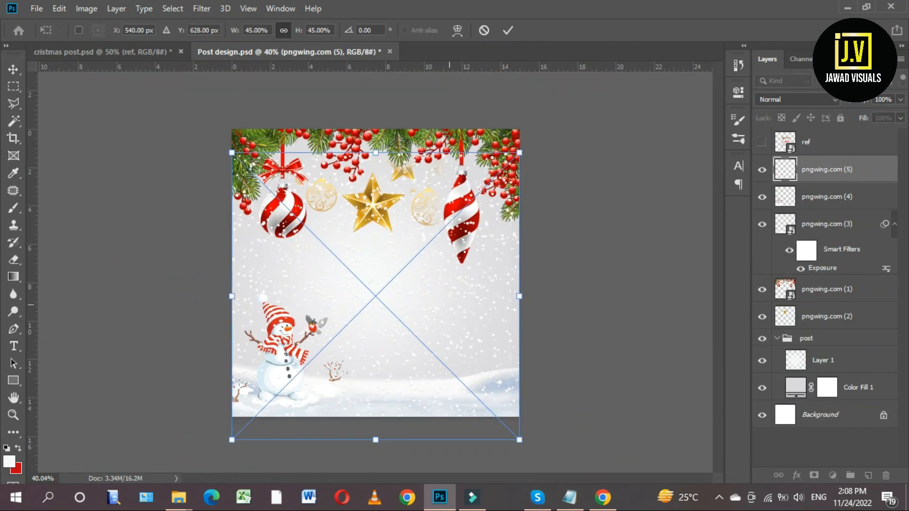
left_click_drag(426, 271, 426, 247)
key("Return")
Rasterize the falling-snow layer and erase the flakes across the middle of the post with the soft 700 px Eraser
key("e")
key("Return")
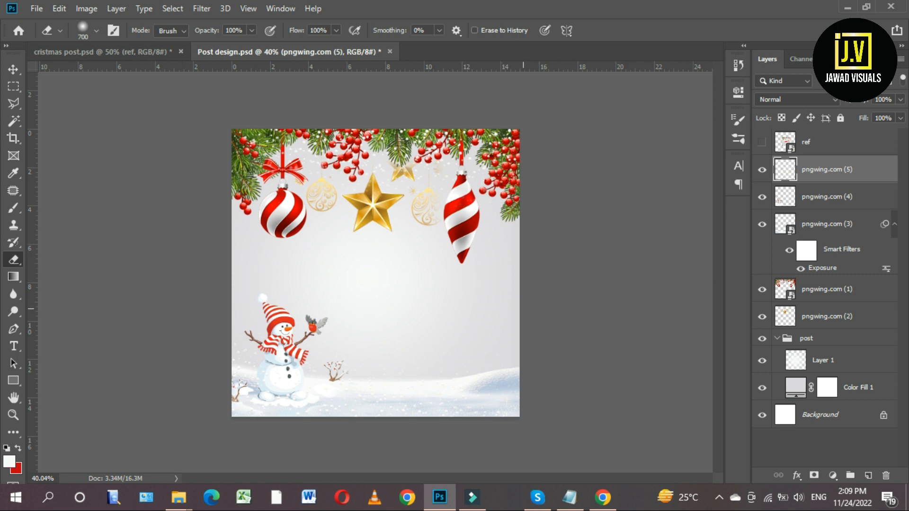
scroll(374, 280, "up", 1)
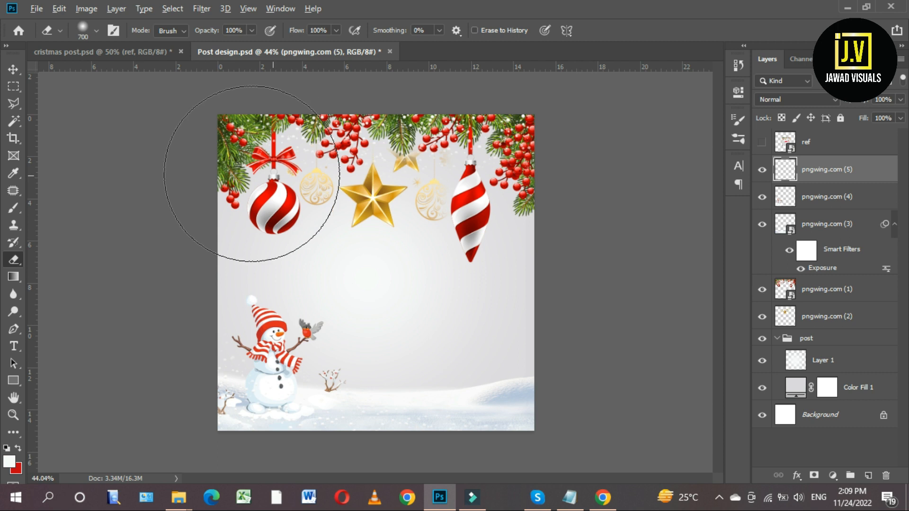
scroll(254, 179, "up", 1)
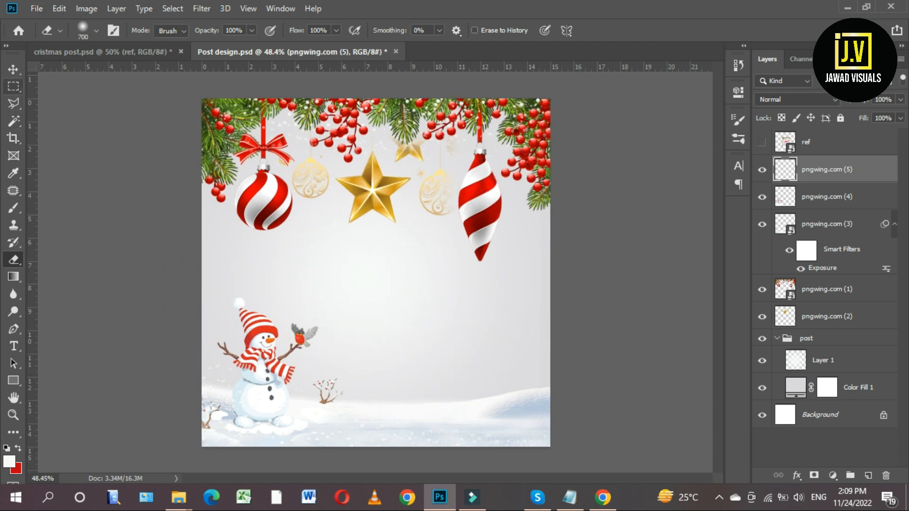
Add a text layer reading HAPY in near-black #121212 in the empty area below the gold star
left_click(13, 69)
key("ctrl+shift+alt+n")
key("t")
left_click(370, 292)
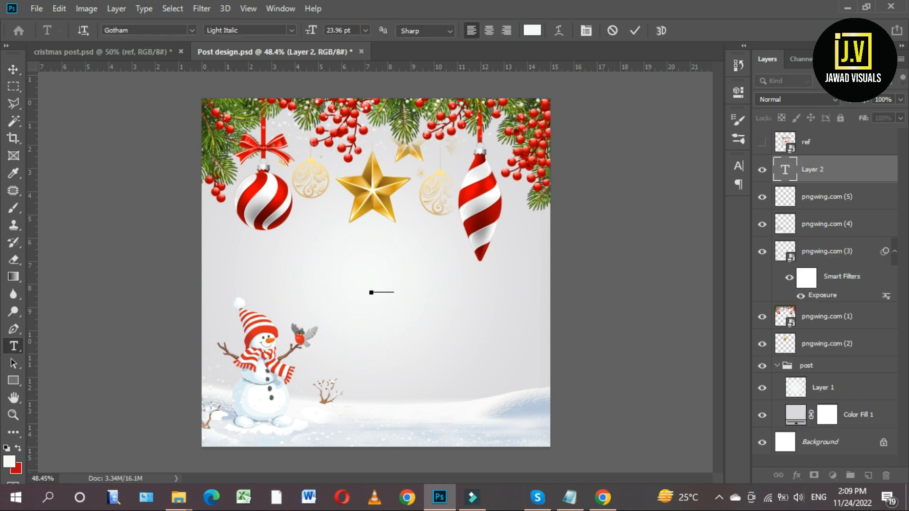
left_click(532, 30)
type("111111")
key("Return")
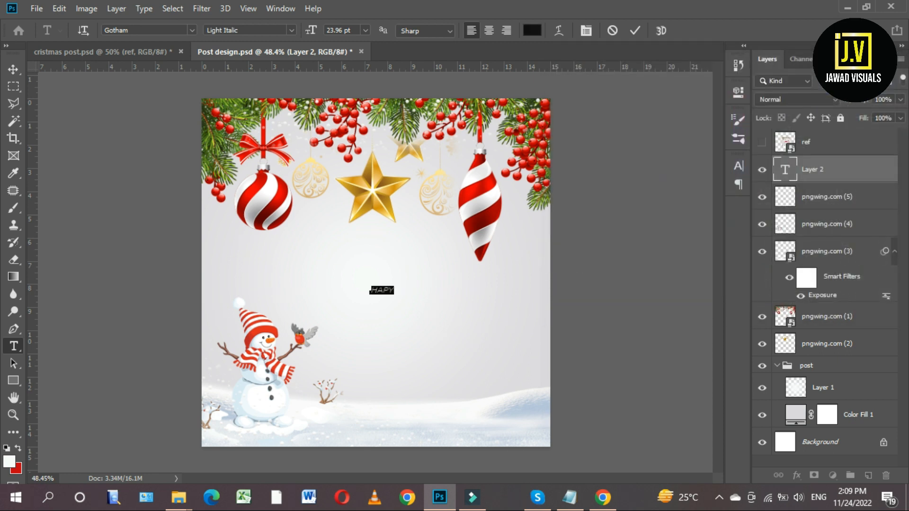
key("ctrl+Return")
Correct the text to HAPPY and set it in Gotham Medium at 62.96 pt
key("v")
scroll(396, 297, "up", 4)
scroll(397, 297, "up", 1)
key("t")
left_click(386, 294)
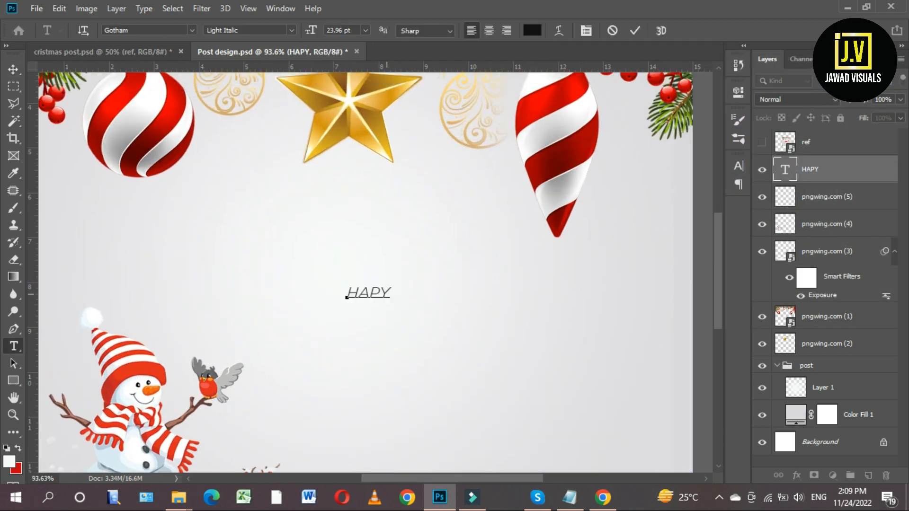
key("ctrl+a")
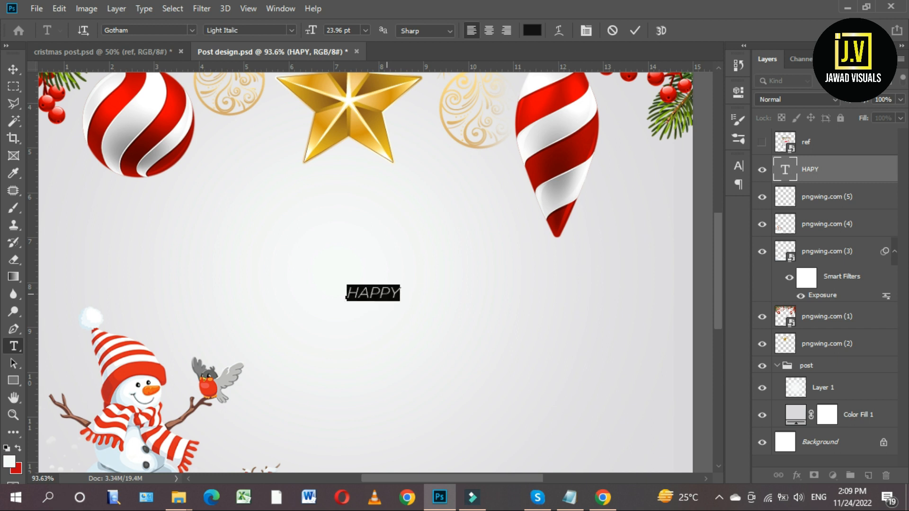
left_click(585, 30)
left_click_drag(589, 200, 615, 201)
left_click(658, 185)
left_click(715, 185)
left_click(715, 184)
left_click(701, 239)
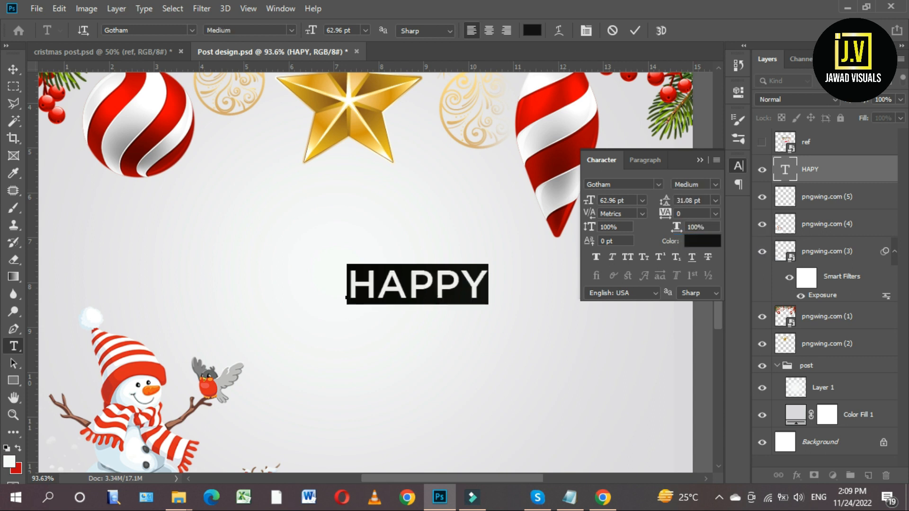
left_click(13, 70)
Duplicate the HAPPY text just below the original and change the copy's wording to Cristmistmas
left_click_drag(361, 284, 358, 284)
left_click_drag(462, 289, 316, 321)
type("t")
type("C")
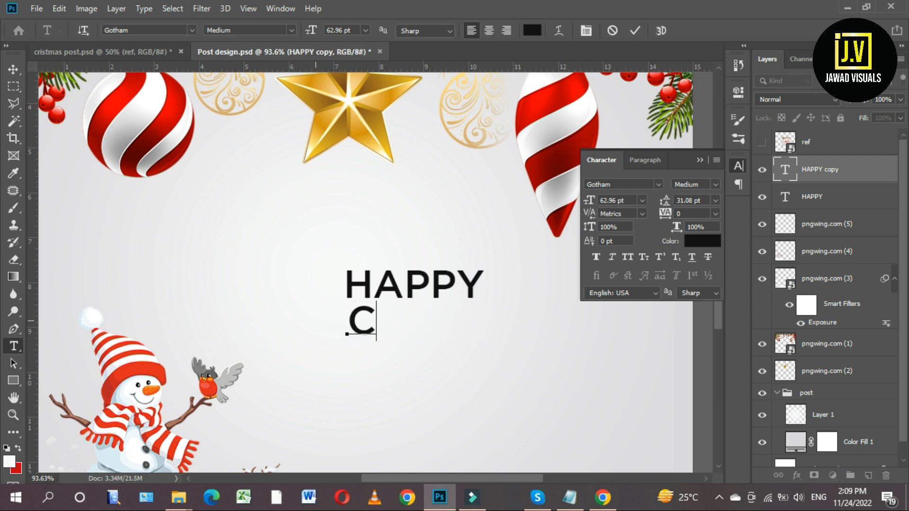
type("hr")
key("BackSpace")
key("BackSpace")
type("ir")
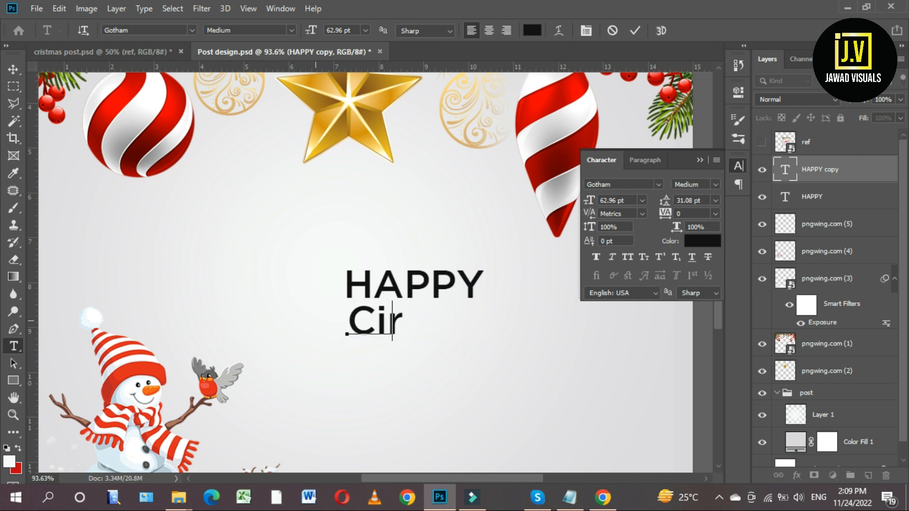
key("BackSpace")
key("BackSpace")
type("ristmistmas")
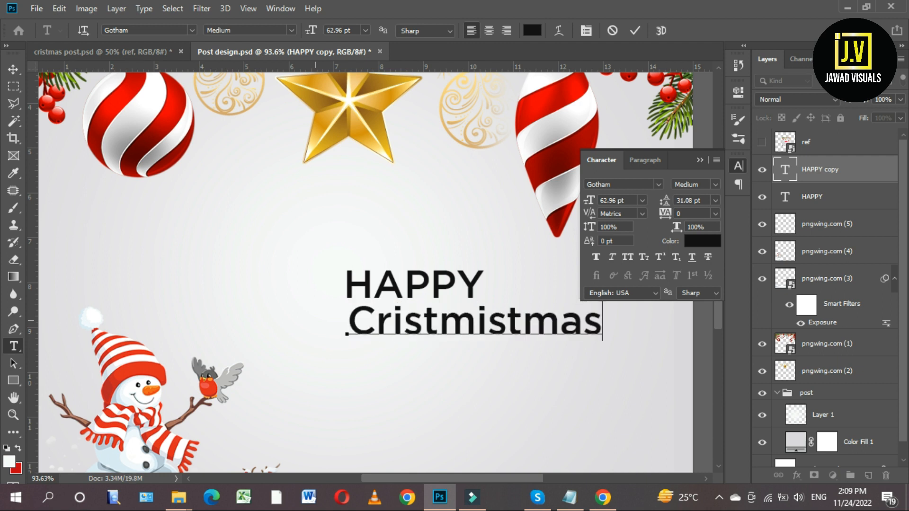
Set the word Cristmistmas in the Better Grade font at 170.96 pt and position it just beneath HAPPY
key("ctrl+a")
scroll(366, 272, "right", 1)
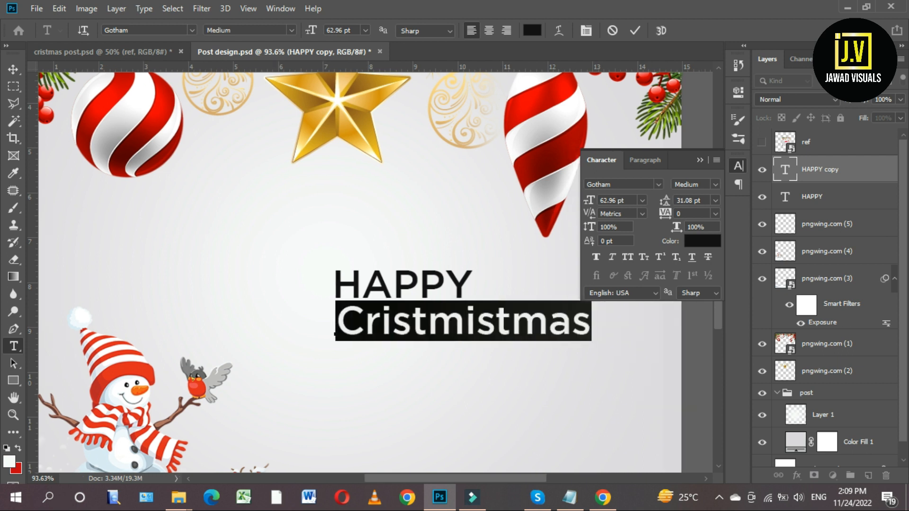
left_click(658, 184)
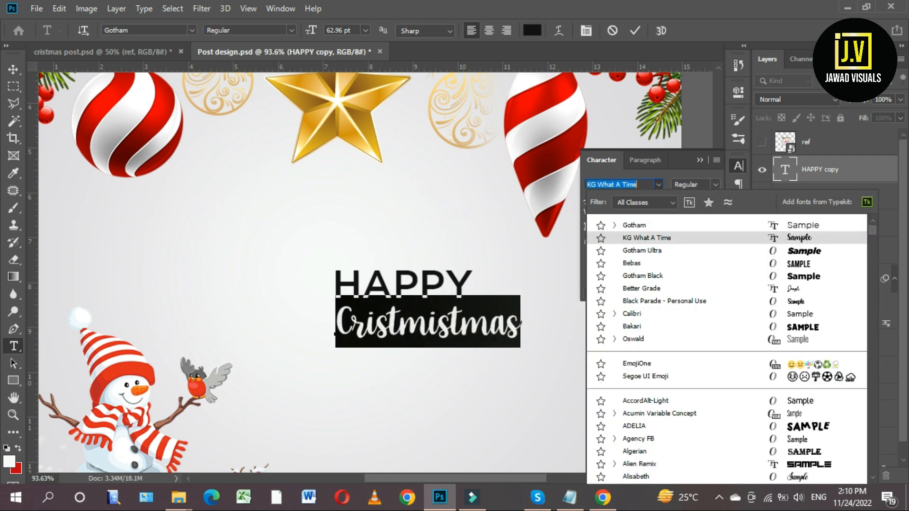
left_click(641, 289)
left_click_drag(589, 201, 661, 200)
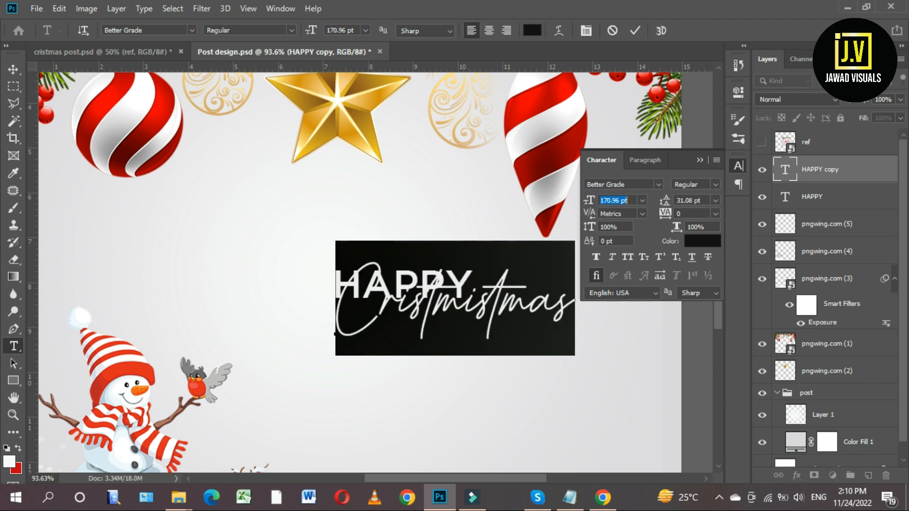
left_click(13, 68)
left_click_drag(502, 274, 466, 296)
left_click_drag(453, 328, 455, 334)
Color all letters of the word Cristmistmas bright red, including the final s
scroll(458, 331, "down", 3)
scroll(458, 331, "up", 4)
key("t")
left_click_drag(533, 333, 284, 333)
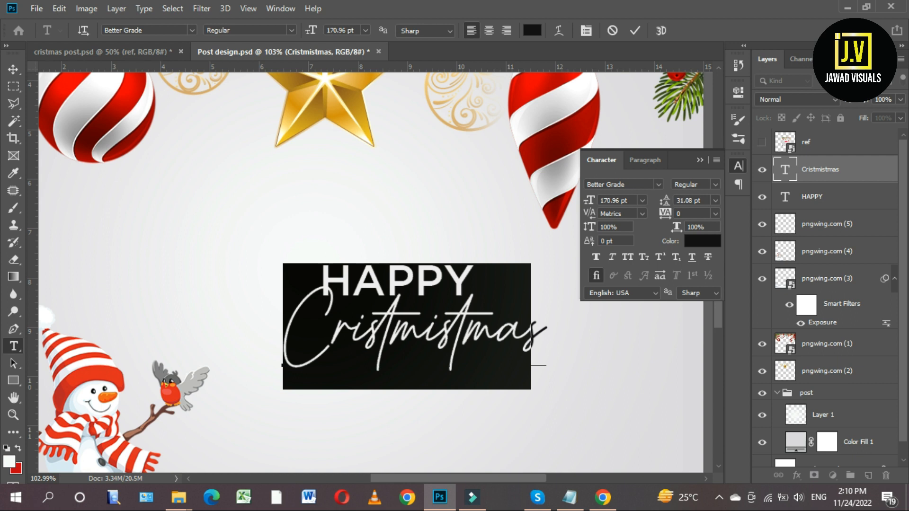
left_click(702, 241)
left_click_drag(716, 96, 722, 92)
left_click(858, 87)
left_click(13, 69)
key("t")
left_click_drag(544, 331, 531, 330)
left_click(702, 241)
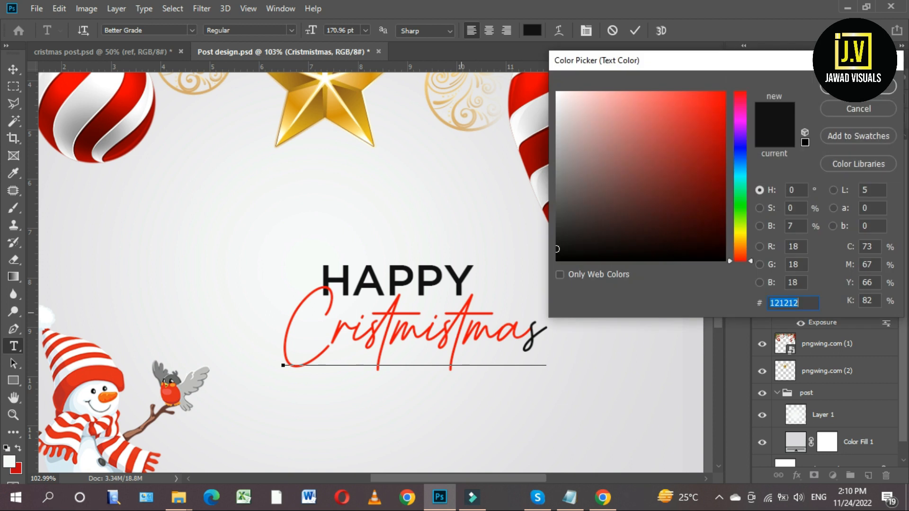
left_click(721, 92)
left_click(858, 87)
Scale the HAPPY and Cristmistmas layers together to 143.42% with Free Transform, keeping them in the area beside the snowman
left_click(13, 86)
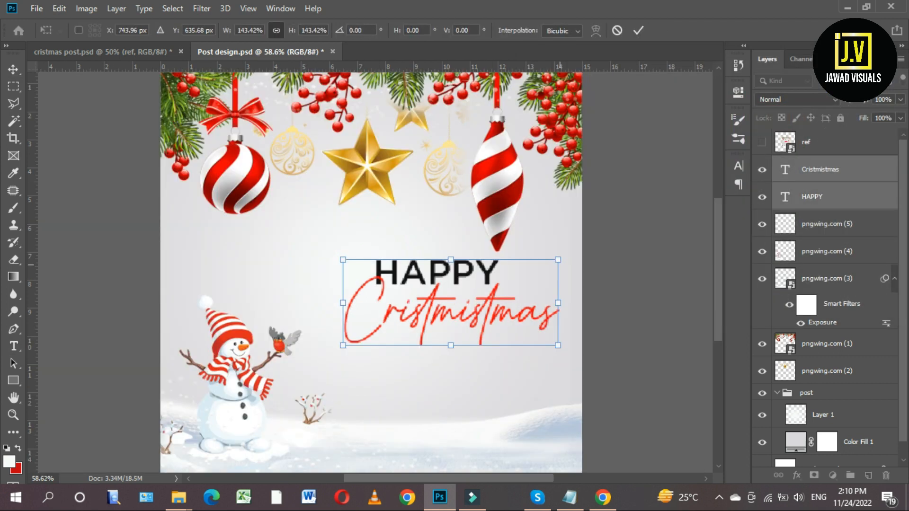
key("Return")
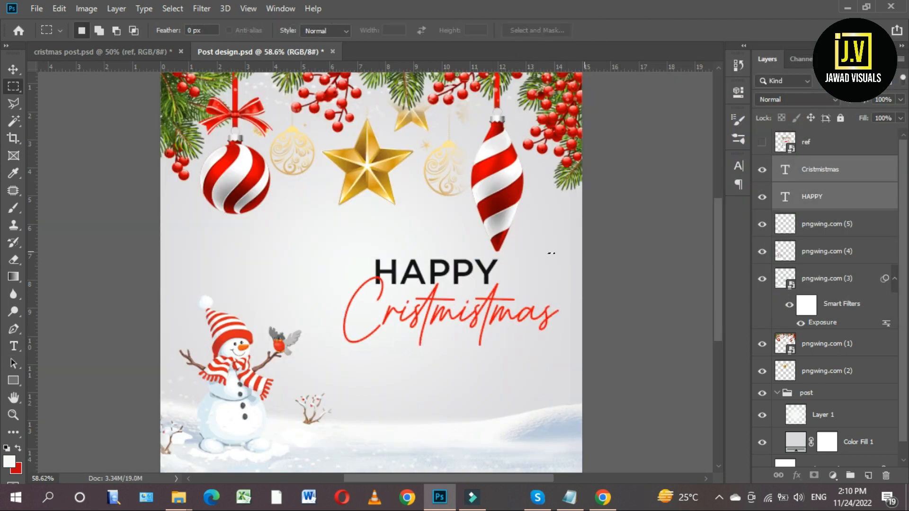
scroll(551, 253, "down", 2)
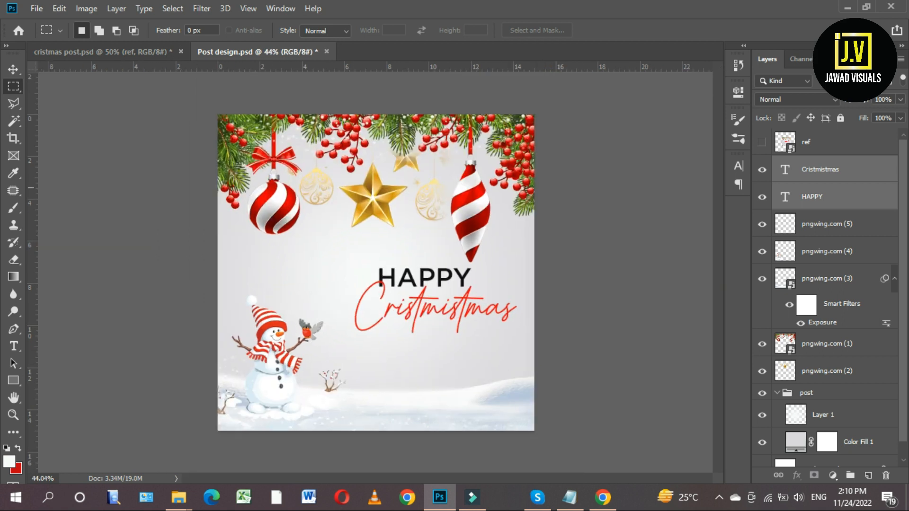
Save the document and look over the finished composition up close and as a whole
key("v")
scroll(464, 372, "up", 2)
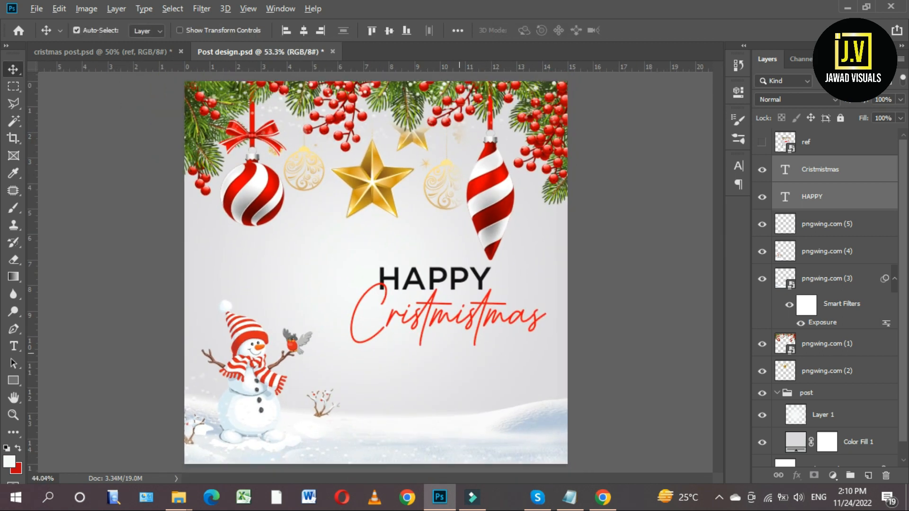
scroll(494, 372, "down", 2)
scroll(493, 372, "up", 4)
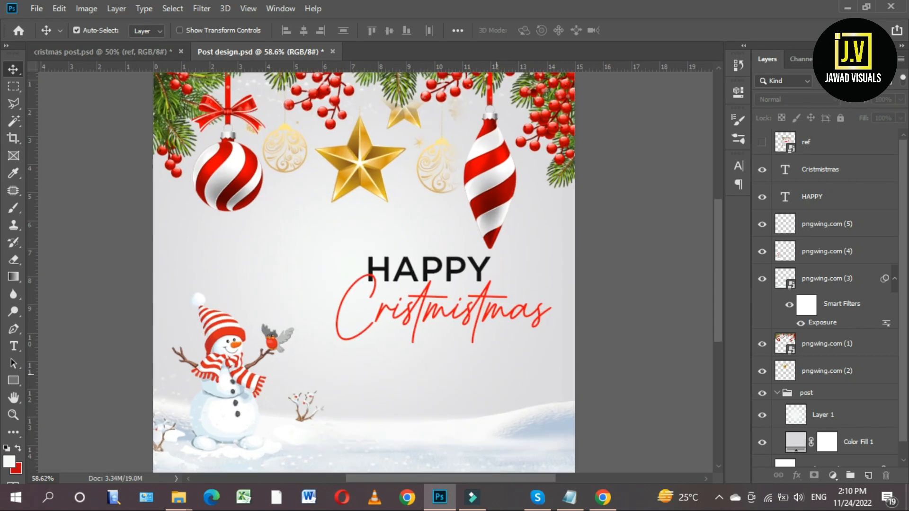
scroll(501, 279, "down", 2)
scroll(502, 279, "up", 1)
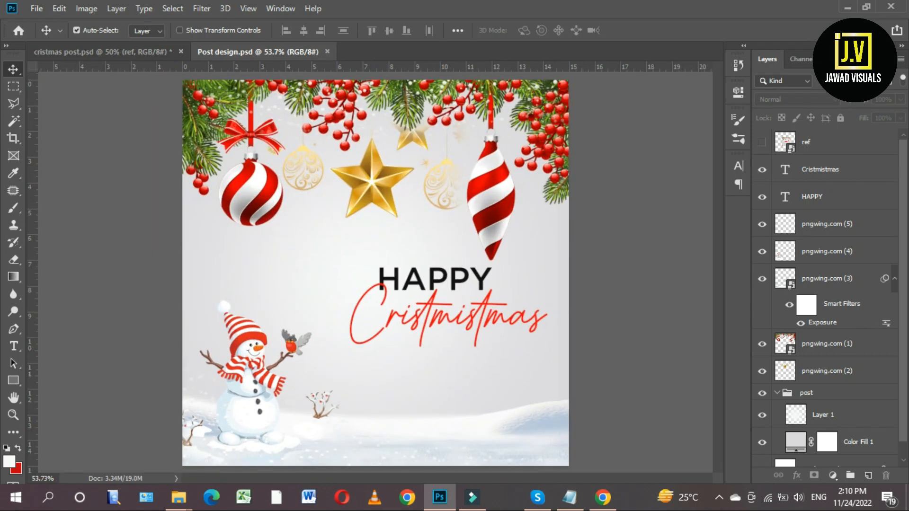
scroll(439, 315, "up", 1)
scroll(439, 315, "down", 4)
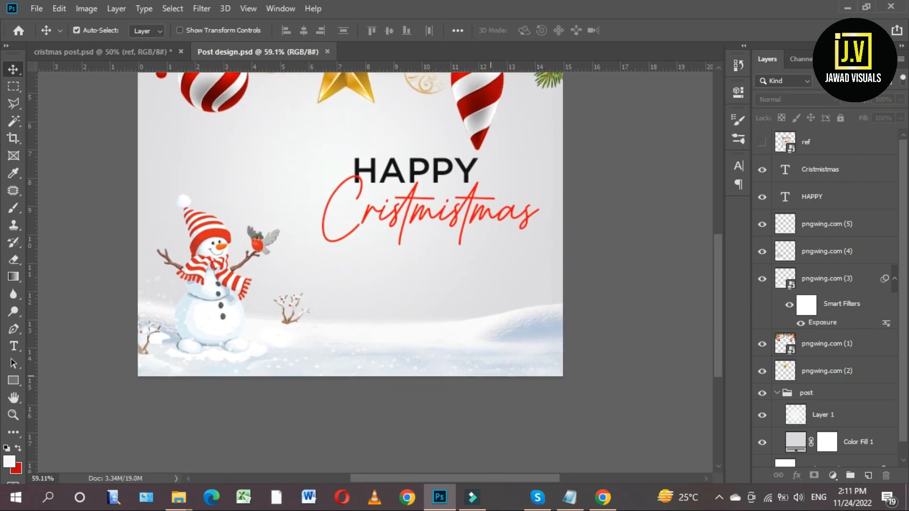
scroll(439, 315, "down", 1)
scroll(377, 270, "down", 1)
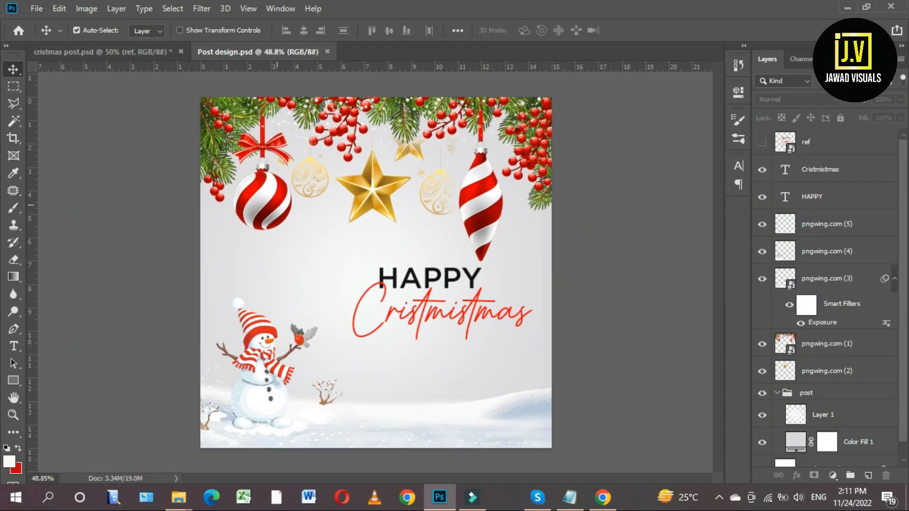
Save a JPEG copy of the design named Happy cristmistmas in the Happy CHRISTMAS POST folder
left_click(59, 9)
left_click(36, 9)
left_click(156, 356)
left_click(156, 223)
left_click(156, 339)
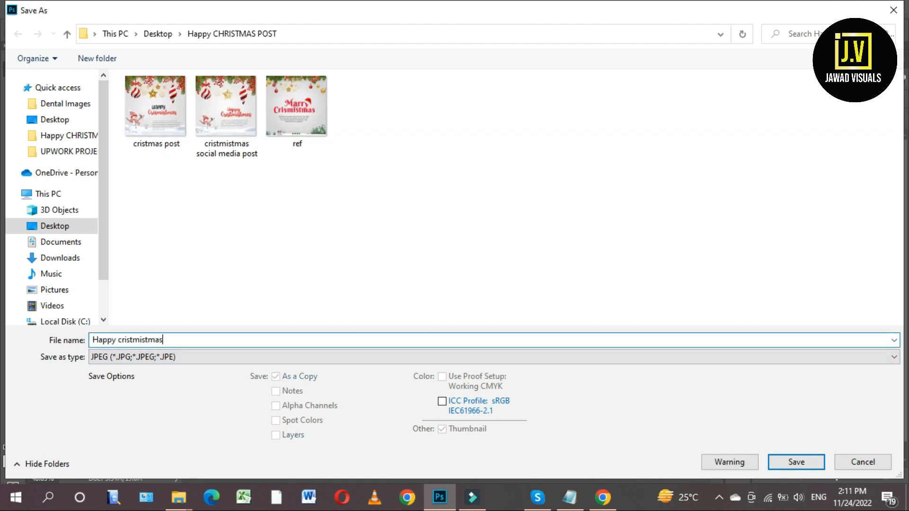
type("st")
key("Return")
key("Return")
scroll(420, 309, "up", 1)
left_click(719, 497)
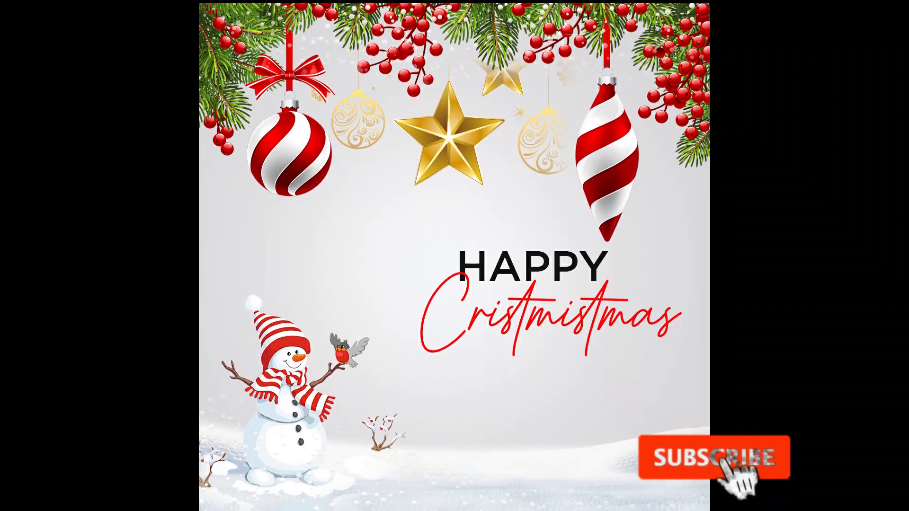